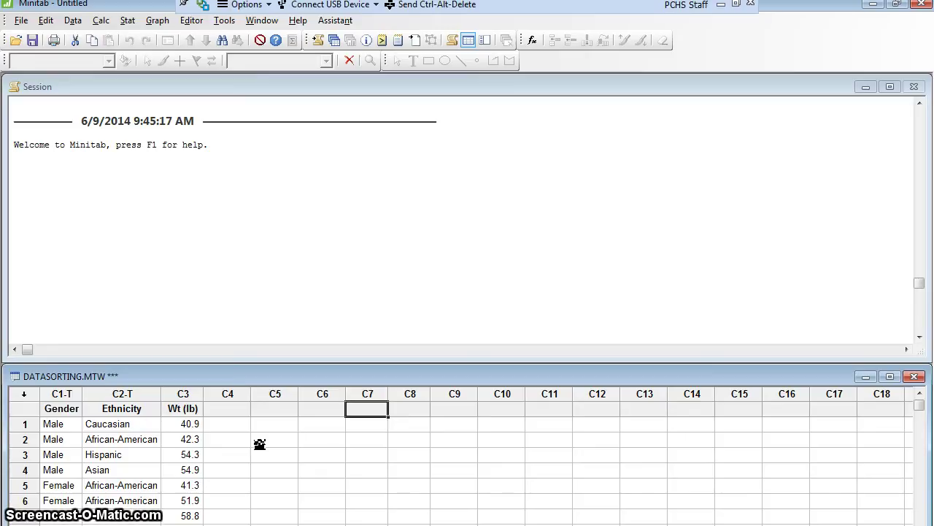
Open the Data > Sort dialog for the DATASORTING worksheet.
left_click(261, 464)
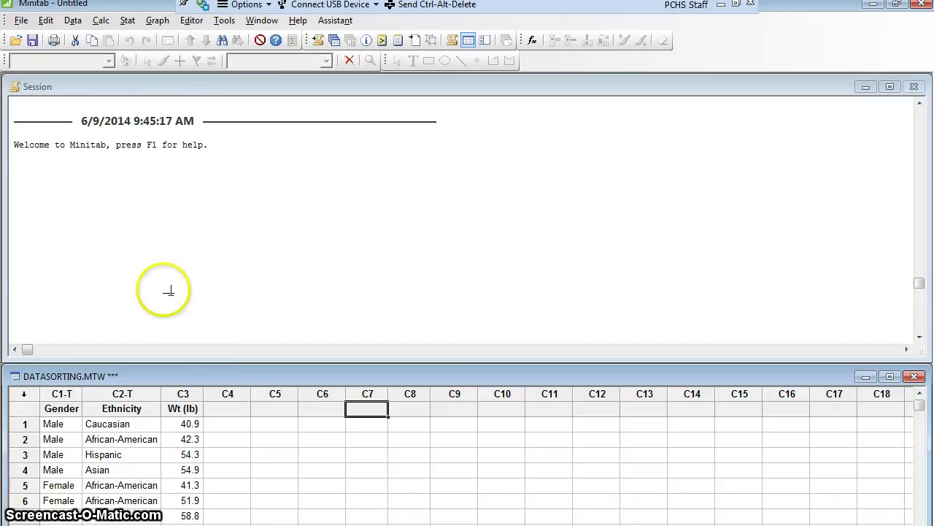
left_click(73, 22)
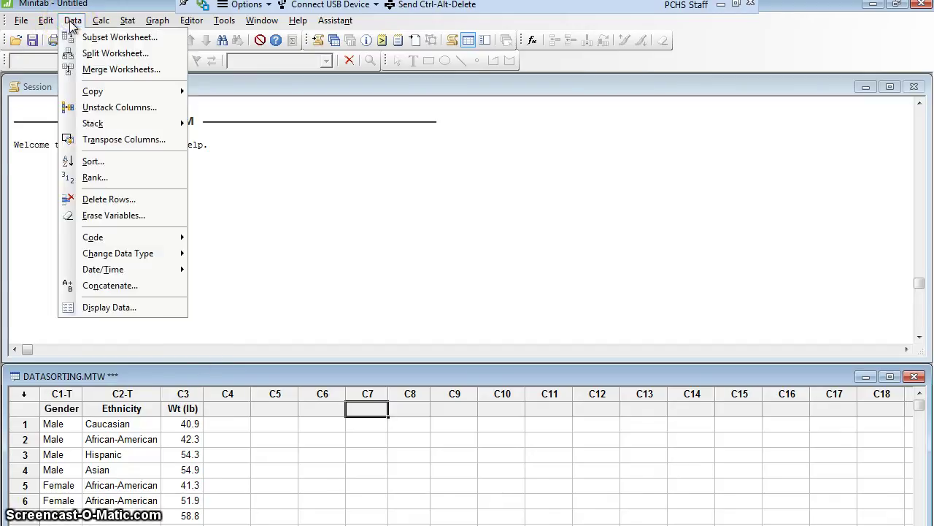
left_click(92, 162)
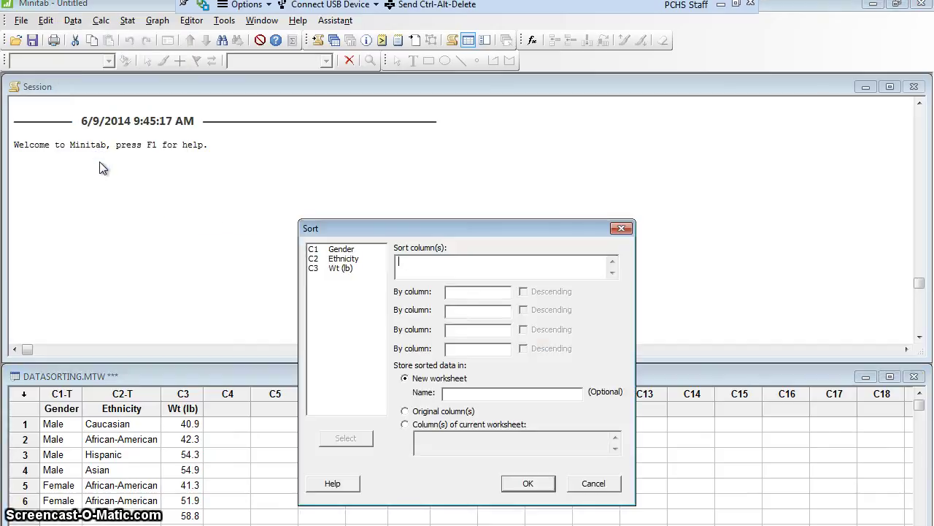
Add Gender, Ethnicity and Wt (lb) as the columns to sort.
left_click(434, 264)
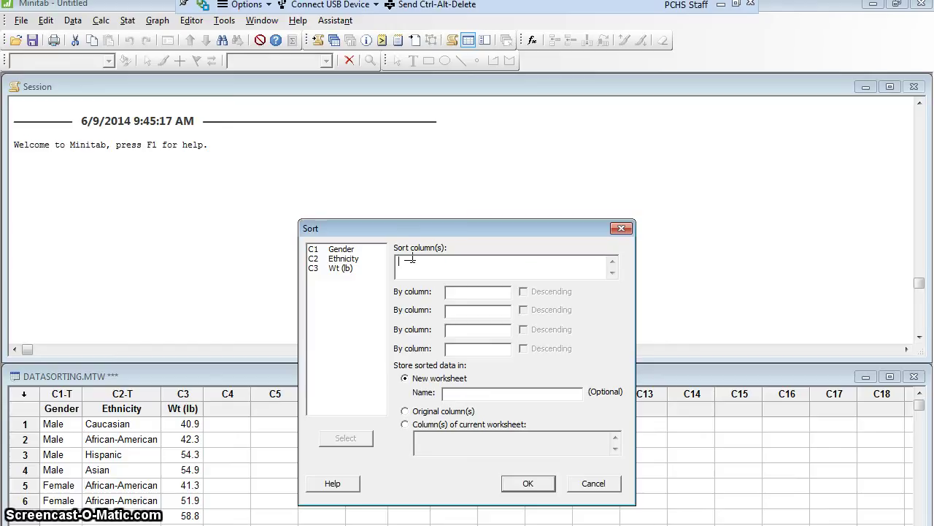
double_click(341, 249)
double_click(343, 259)
left_click(334, 270)
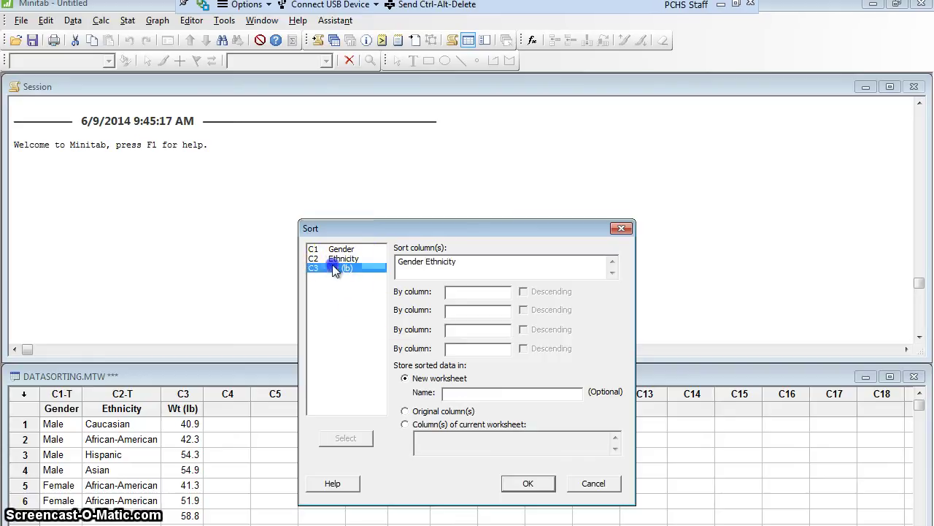
double_click(332, 271)
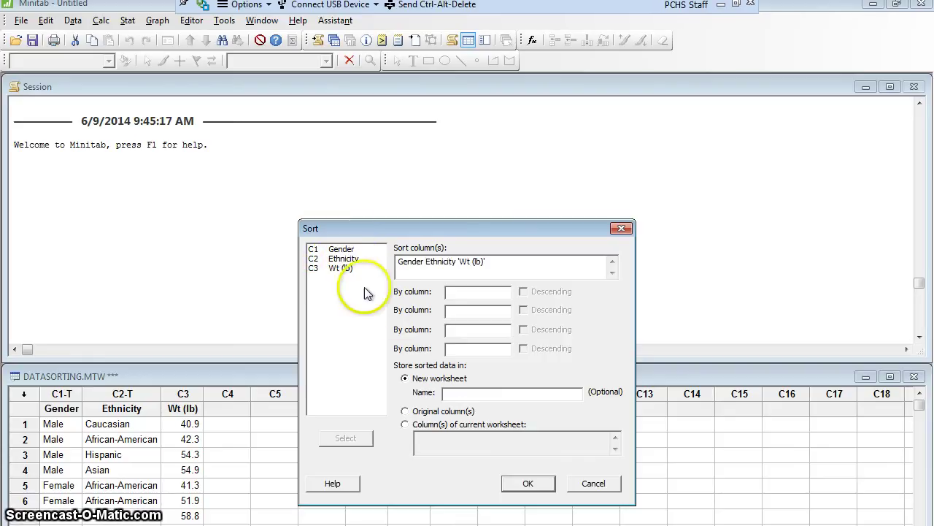
Set Gender as the By column and send the output to a new worksheet.
left_click(476, 292)
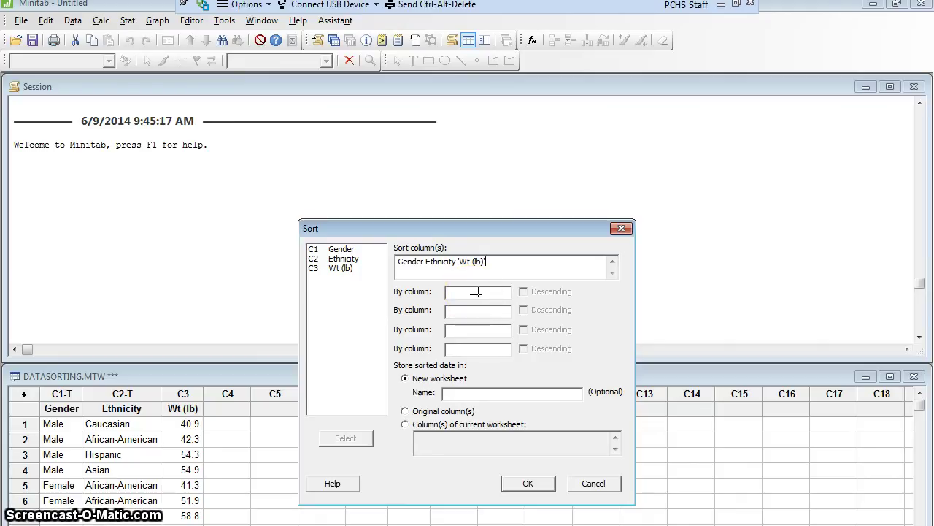
left_click(476, 292)
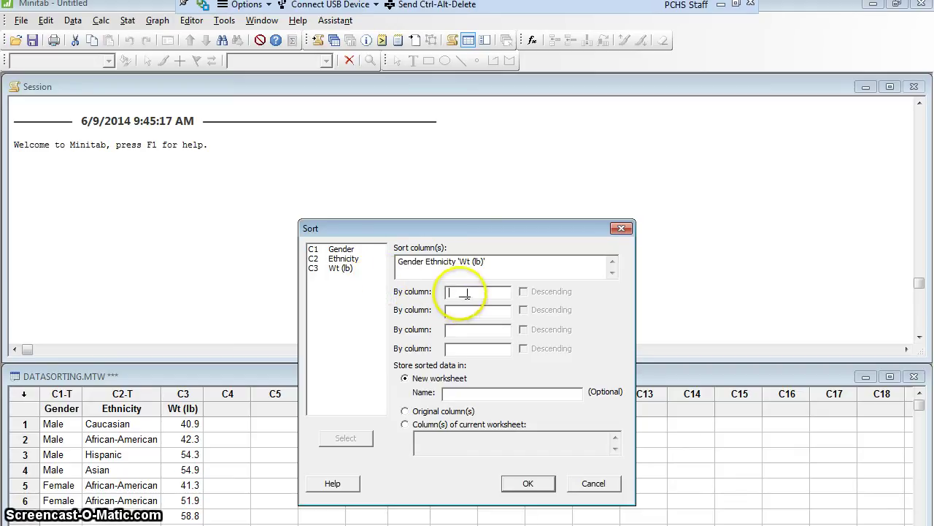
double_click(340, 249)
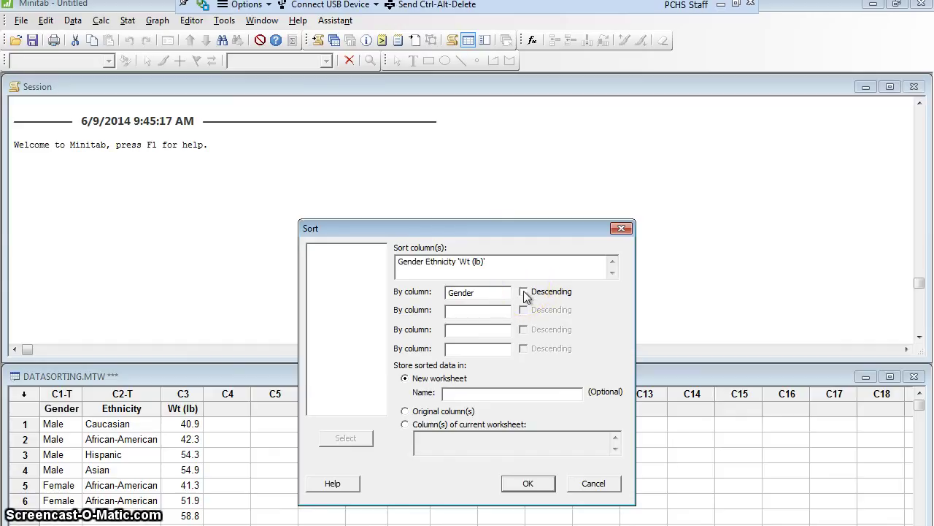
left_click(404, 378)
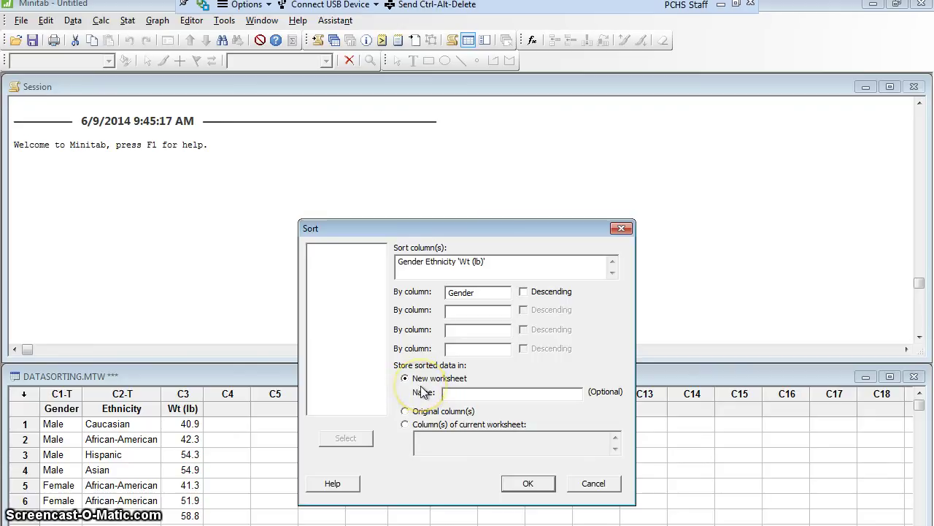
left_click(441, 377)
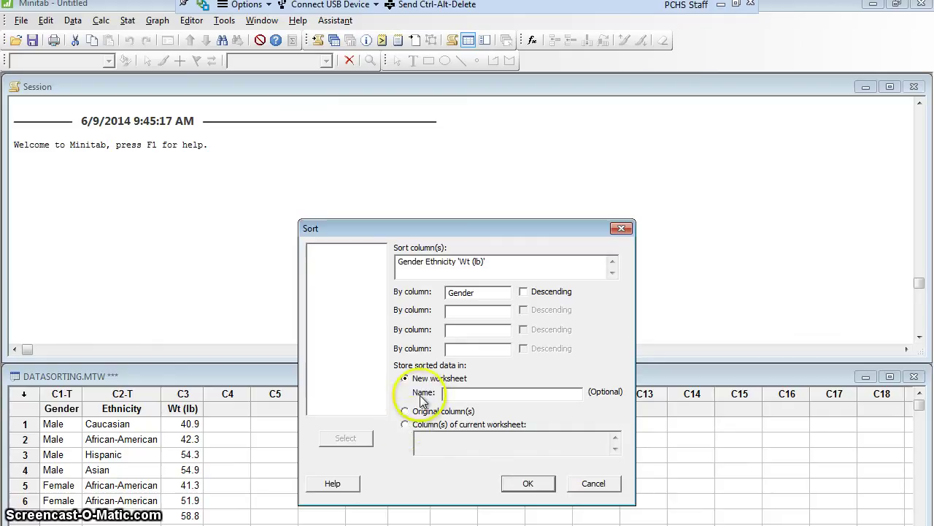
left_click(439, 376)
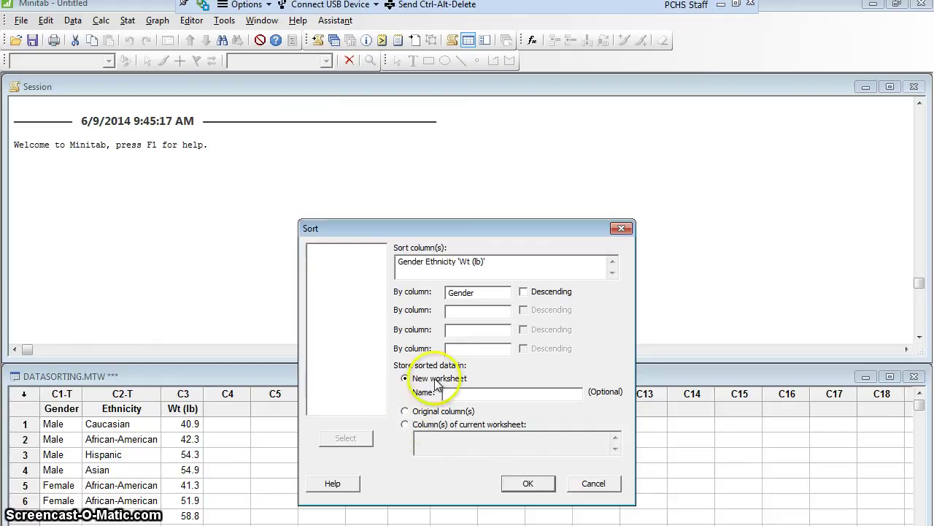
Run the sort into Worksheet 2 and check Female rows 1–19 precede Male rows 20–33.
left_click(528, 483)
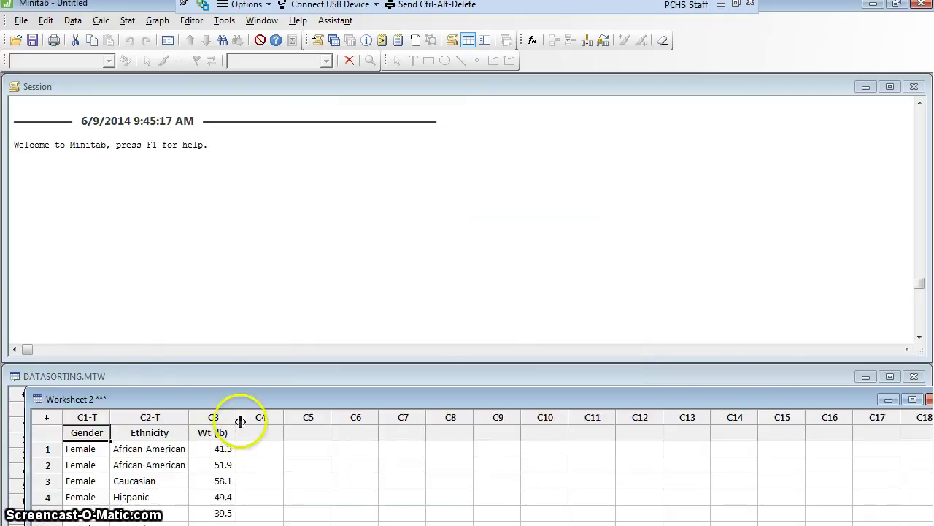
left_click_drag(243, 402, 218, 186)
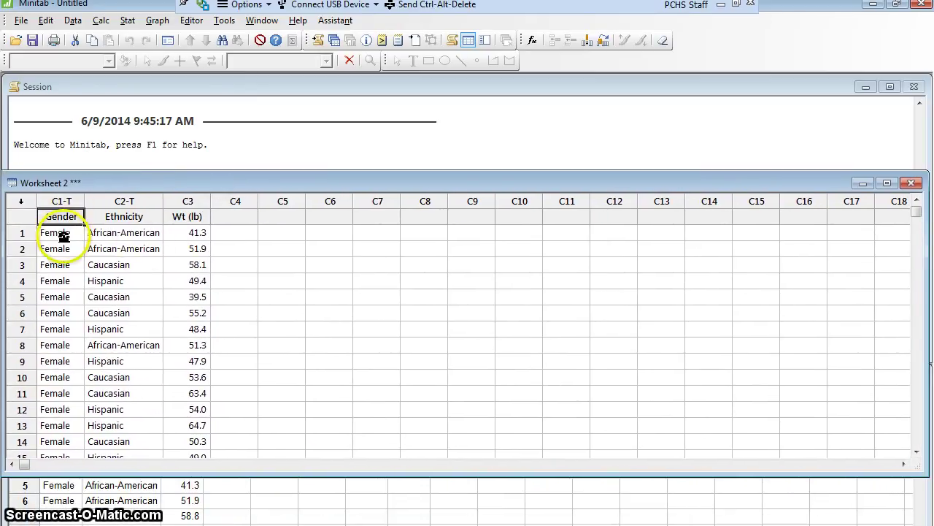
left_click(59, 345)
scroll(59, 345, "down", 3)
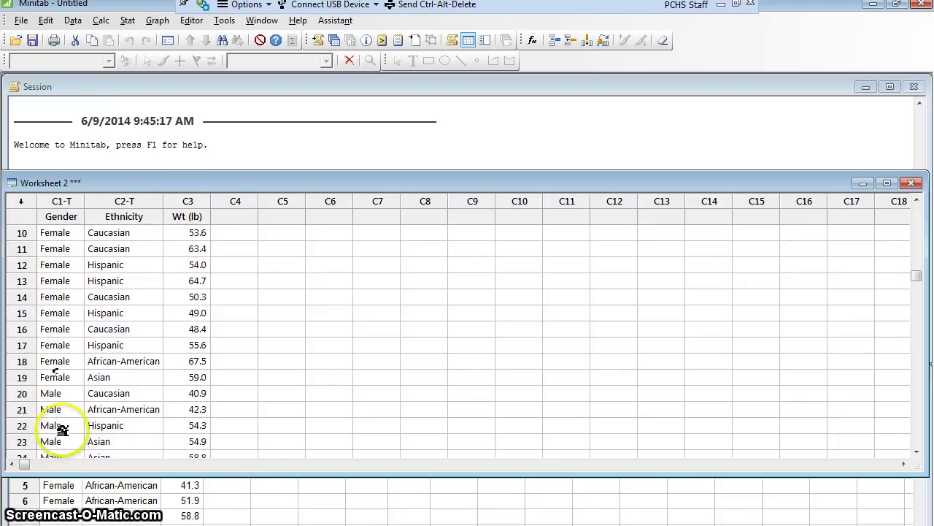
scroll(71, 438, "down", 4)
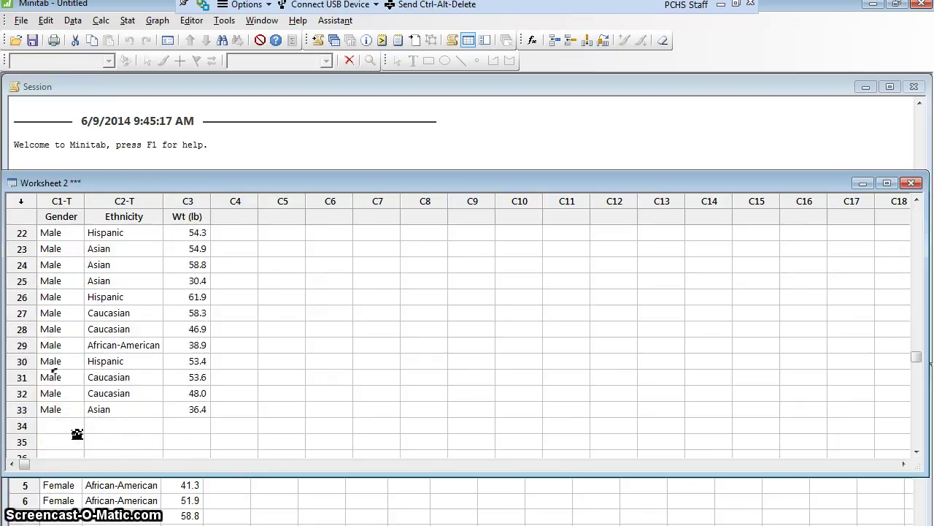
scroll(77, 434, "up", 7)
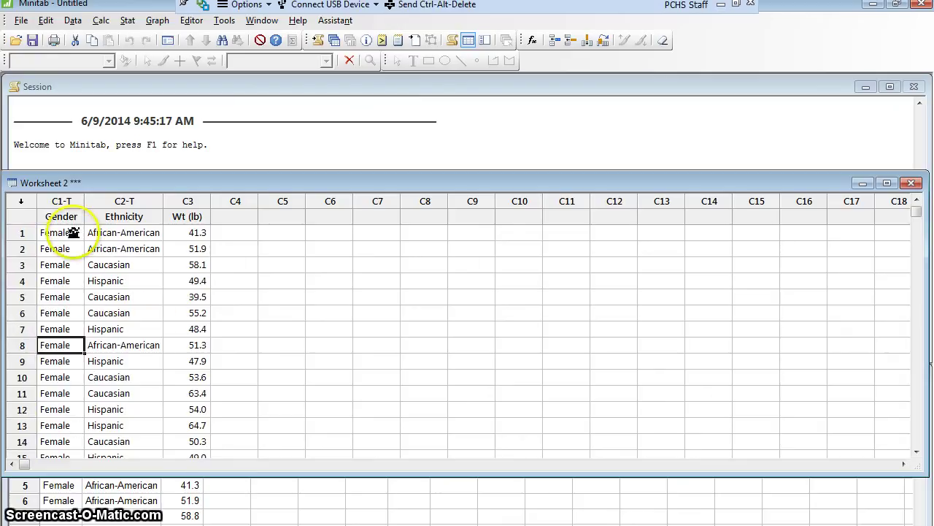
scroll(83, 407, "down", 5)
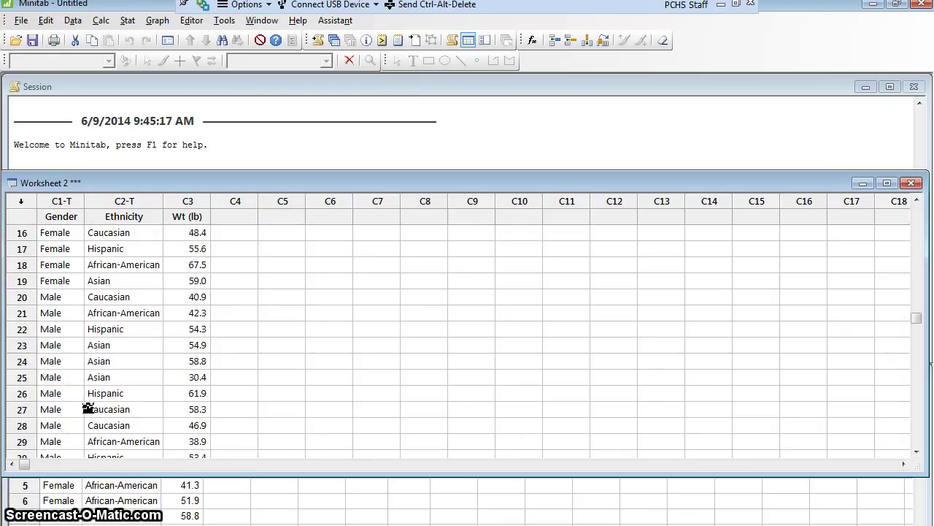
scroll(84, 405, "up", 2)
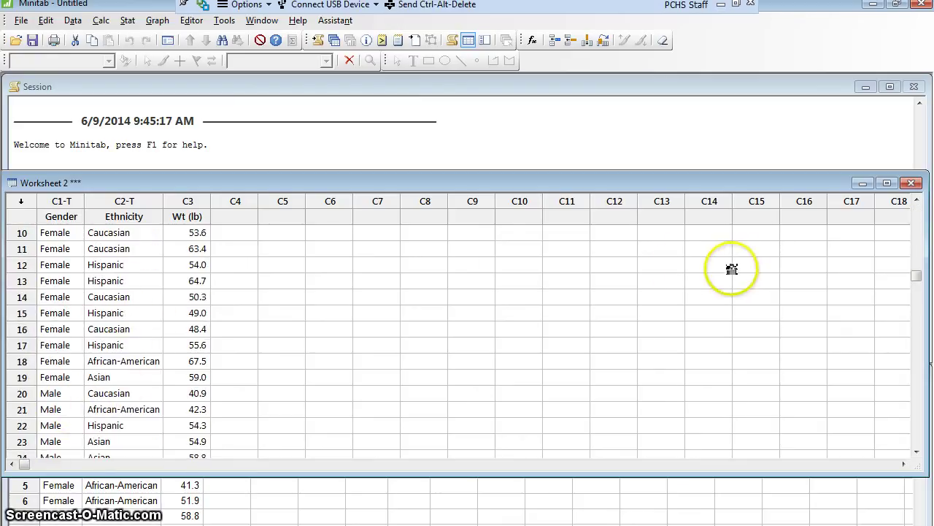
Close Worksheet 2 without saving it.
left_click(912, 184)
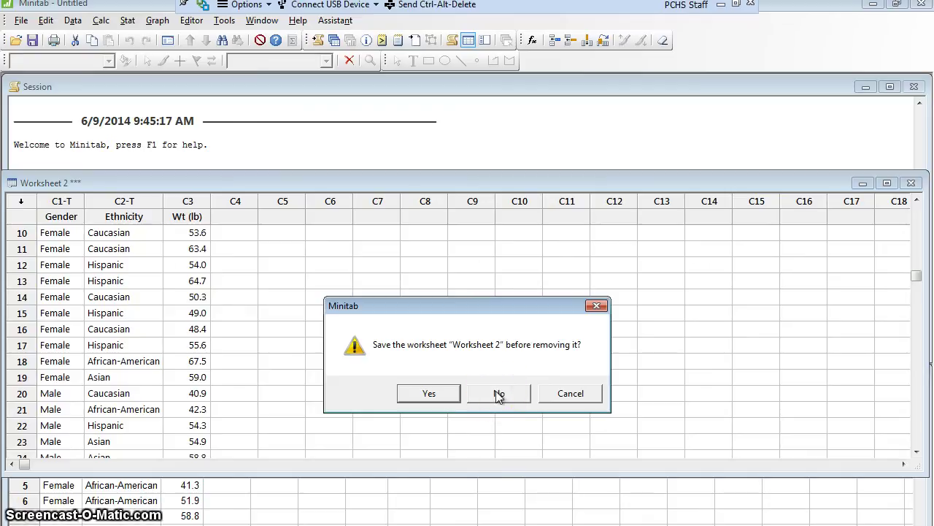
left_click(499, 395)
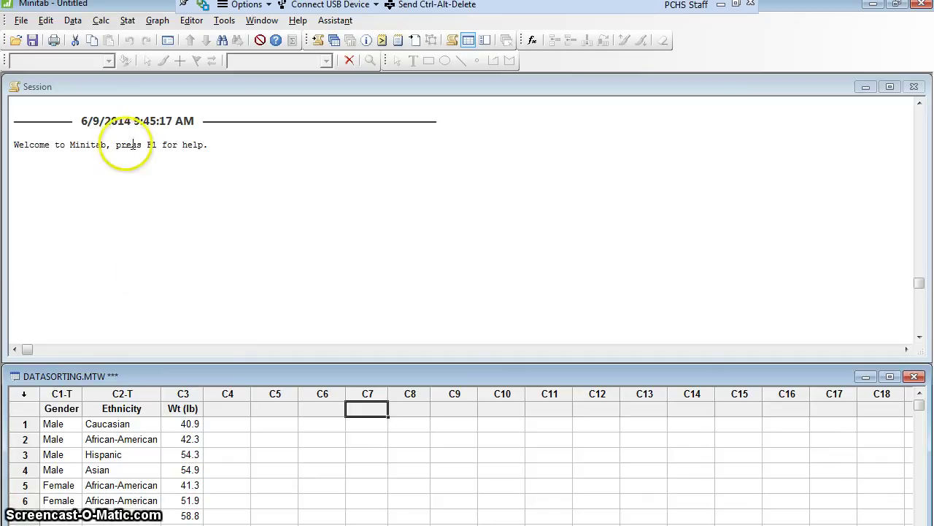
Reopen Sort, add Ethnicity as the second By column after Gender, and store results in Original column(s).
left_click(73, 22)
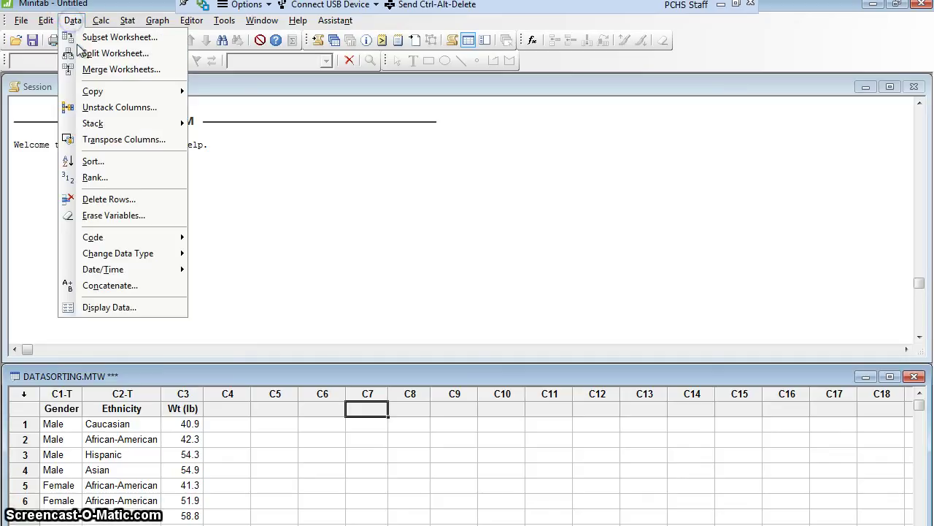
left_click(90, 161)
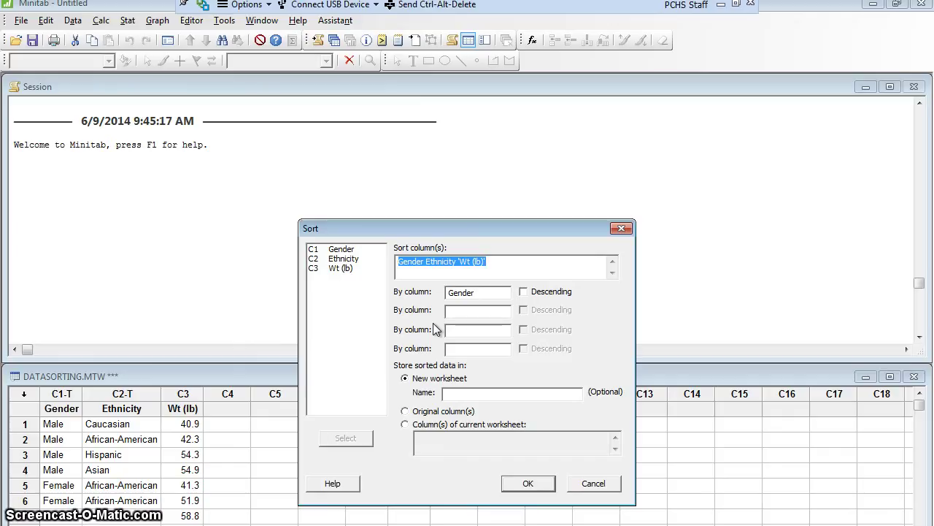
left_click(478, 293)
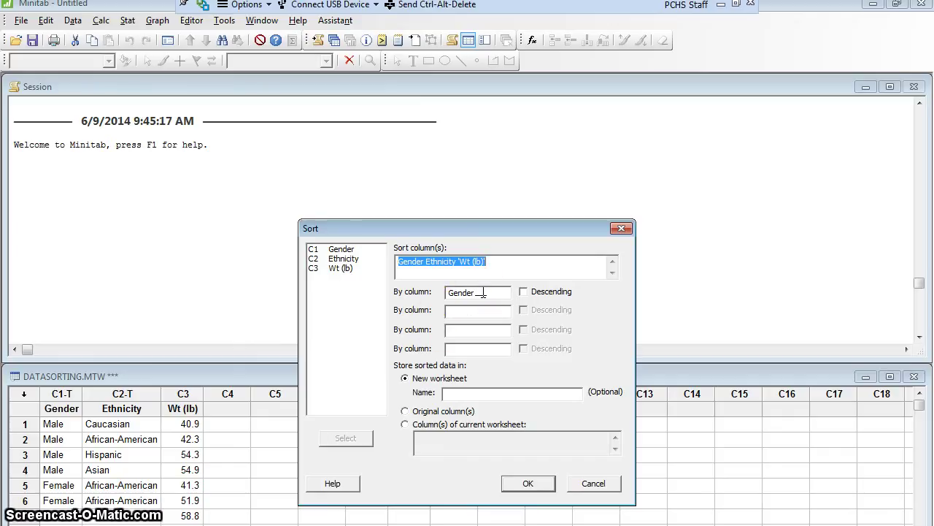
left_click(482, 310)
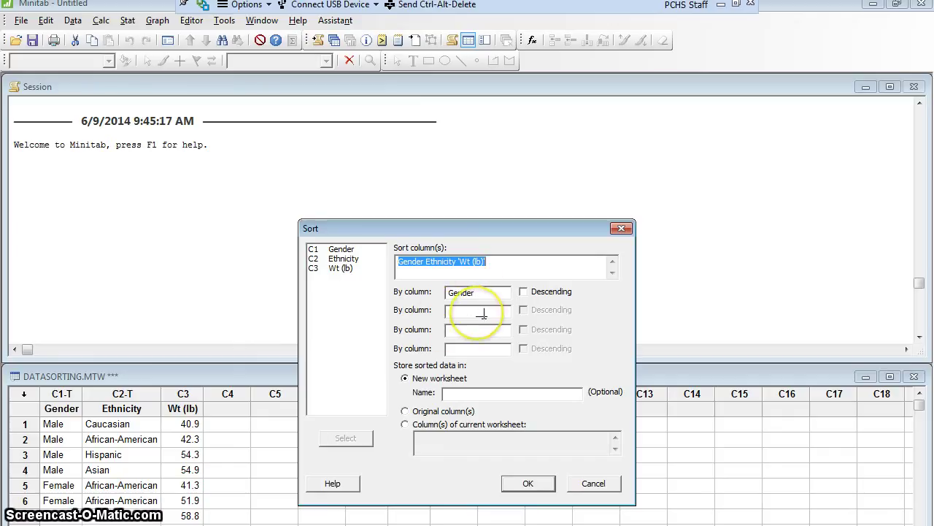
left_click(482, 312)
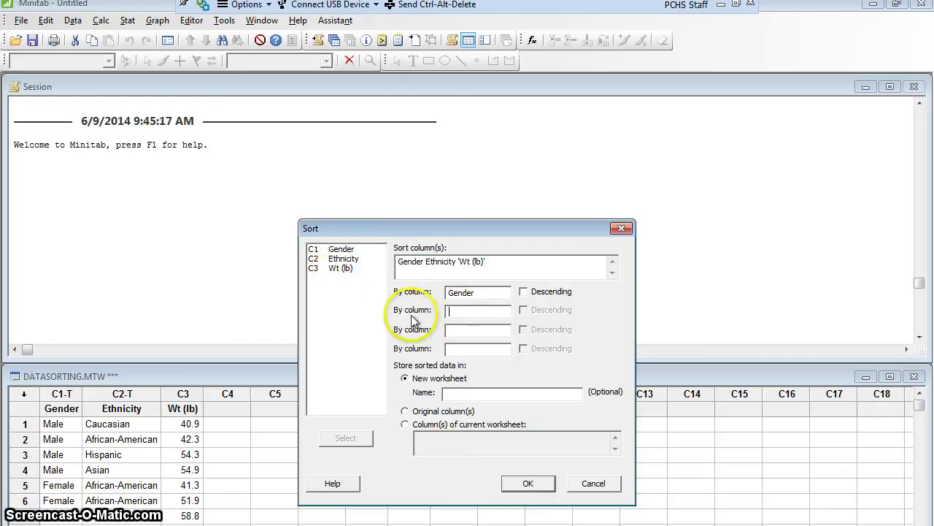
double_click(343, 258)
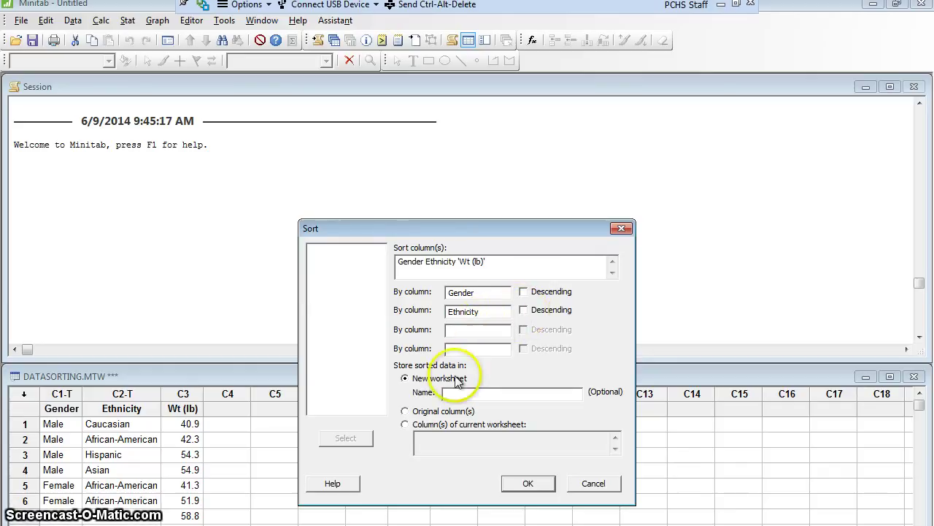
left_click(406, 414)
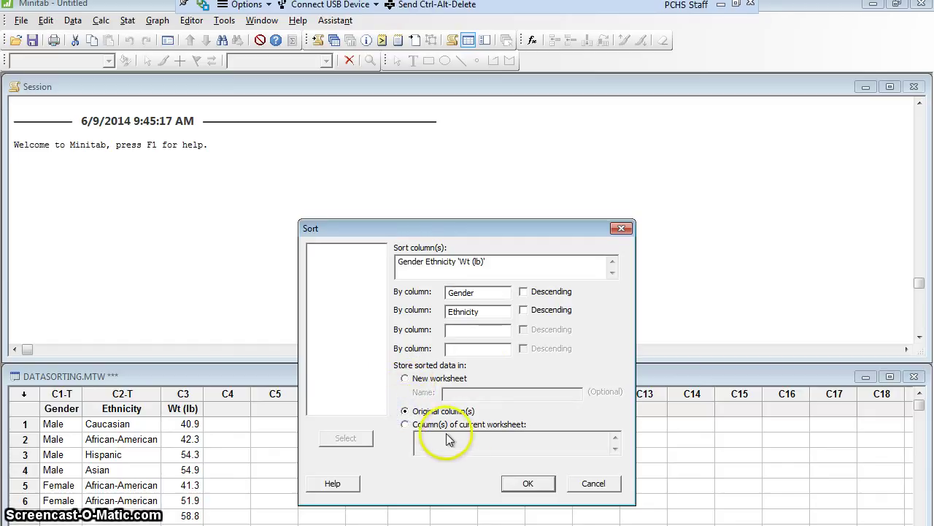
Run the in-place sort and scroll down to verify rows ordered by Gender then Ethnicity.
left_click(528, 485)
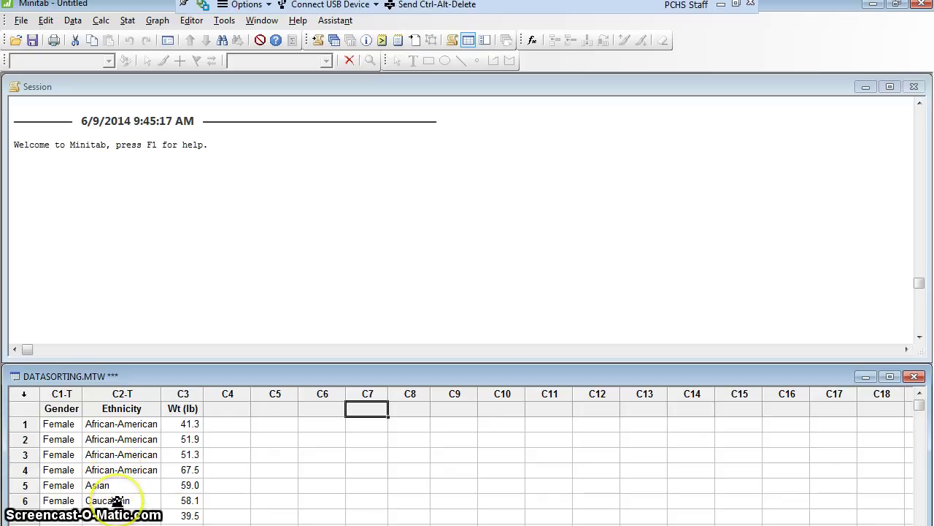
scroll(117, 500, "down", 3)
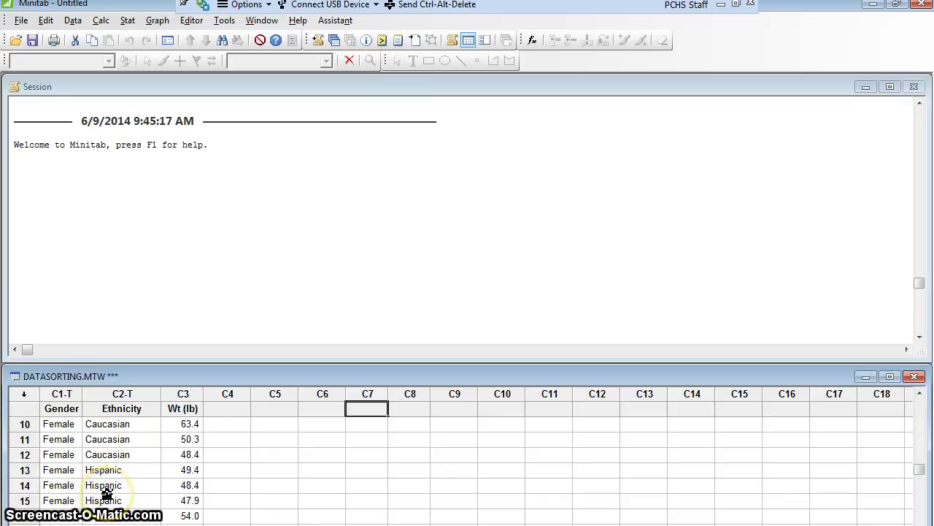
scroll(105, 490, "down", 2)
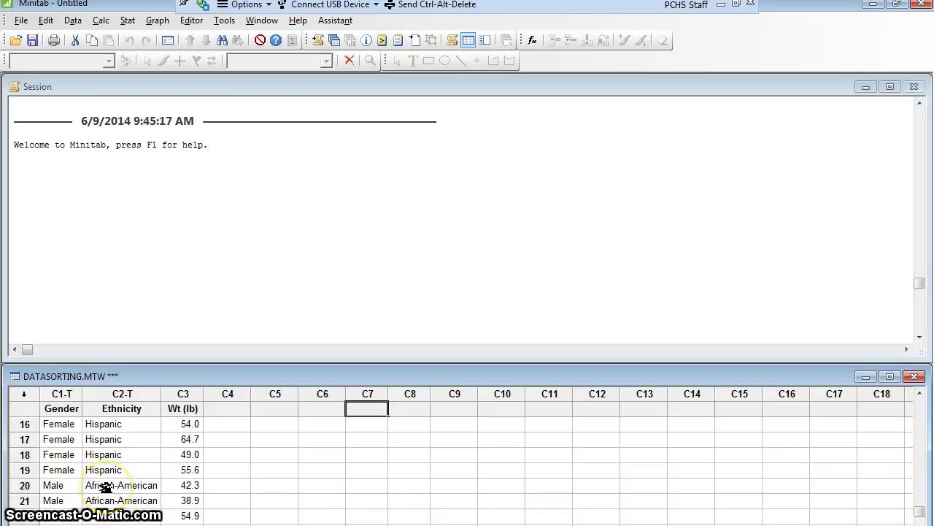
scroll(106, 486, "down", 3)
scroll(106, 487, "down", 1)
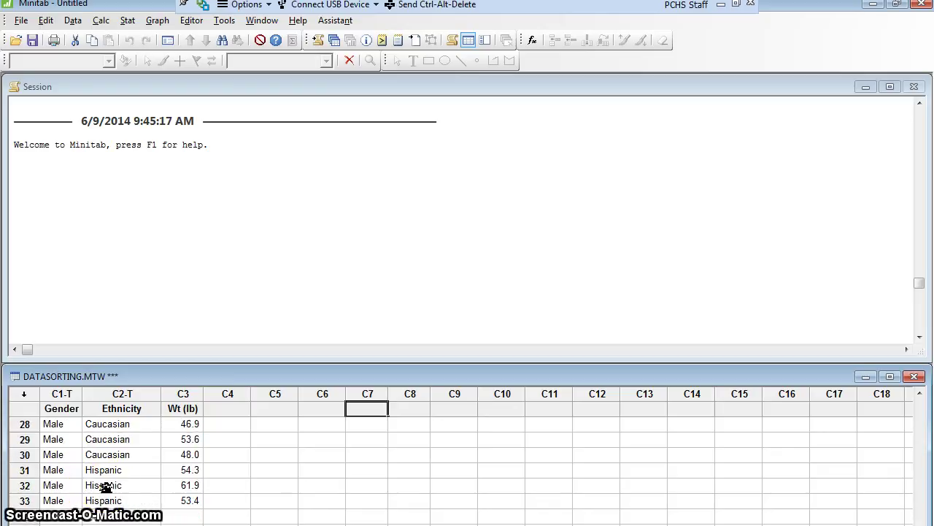